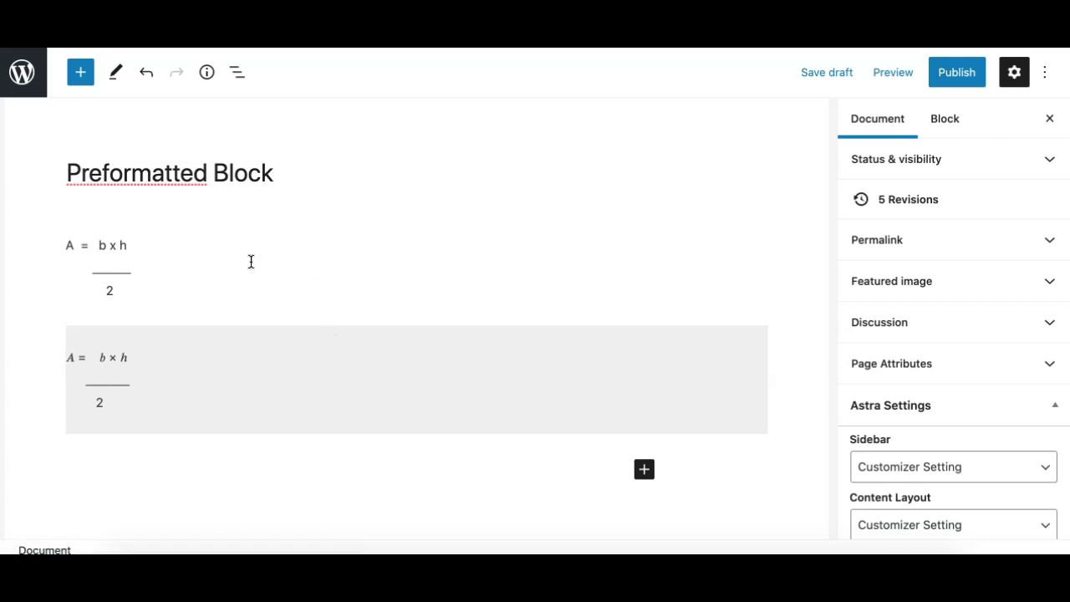
Remove the extra space before b × h in the preformatted formula.
click(226, 255)
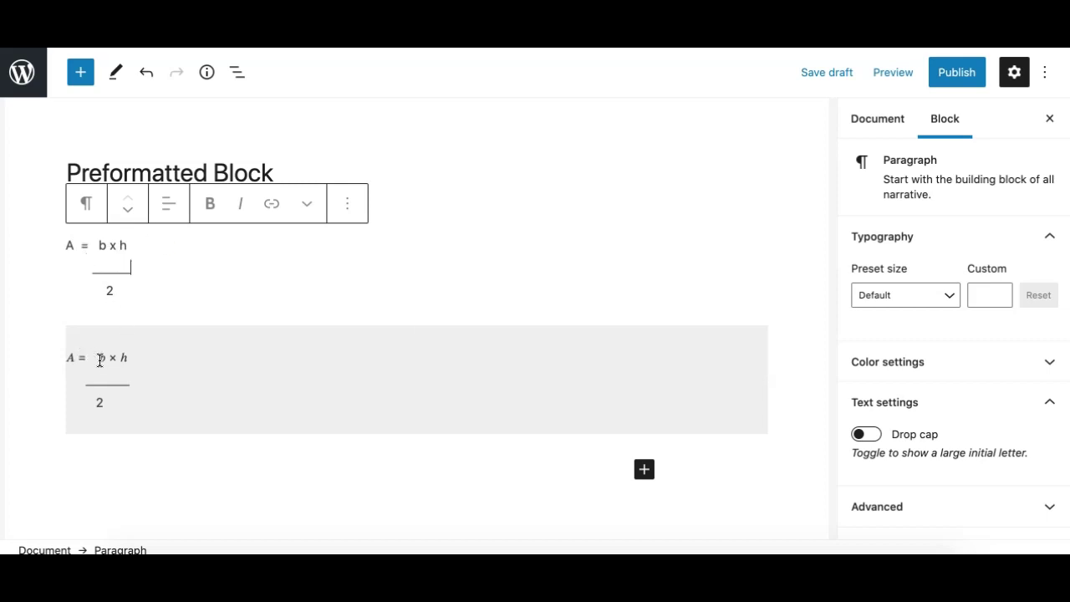
click(96, 357)
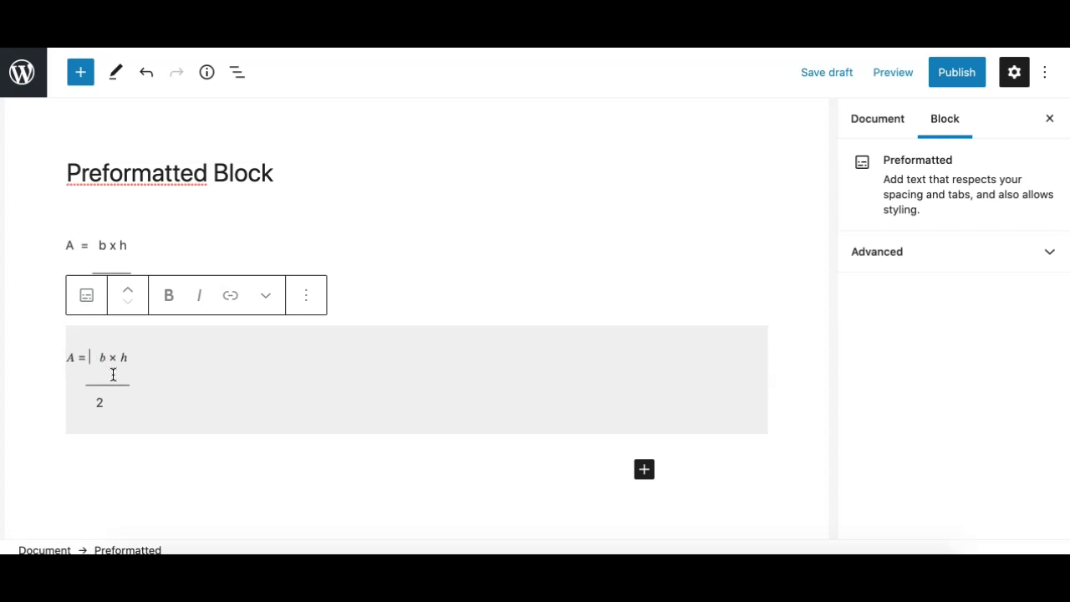
key(BackSpace)
key(BackSpace)
click(78, 381)
click(72, 380)
click(90, 384)
click(79, 378)
click(74, 378)
Delete the extra space after A on the formula's A = line.
click(52, 365)
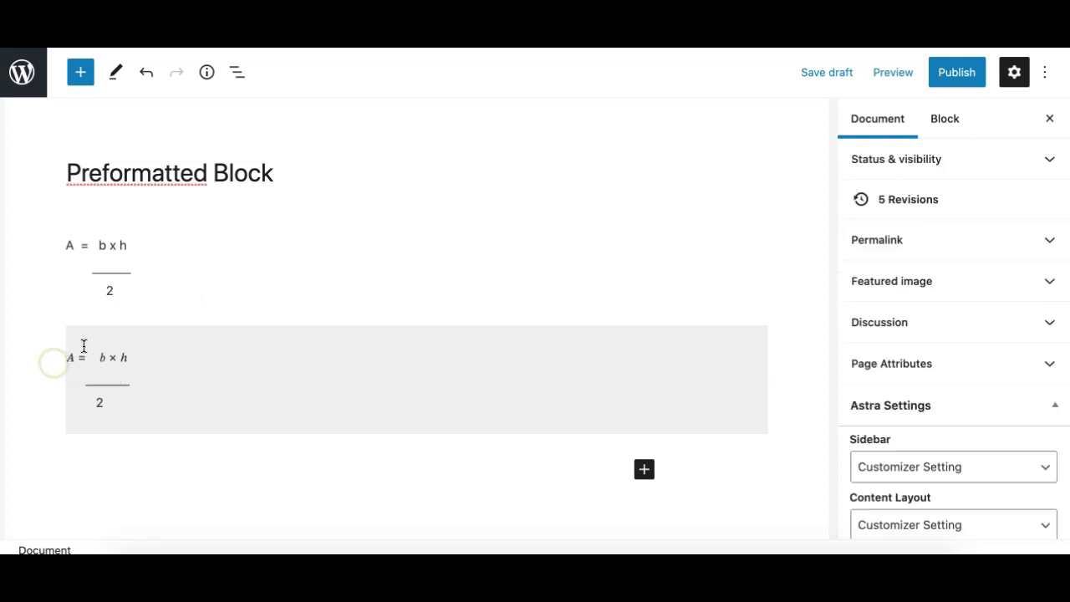
click(128, 374)
drag(128, 373, 179, 406)
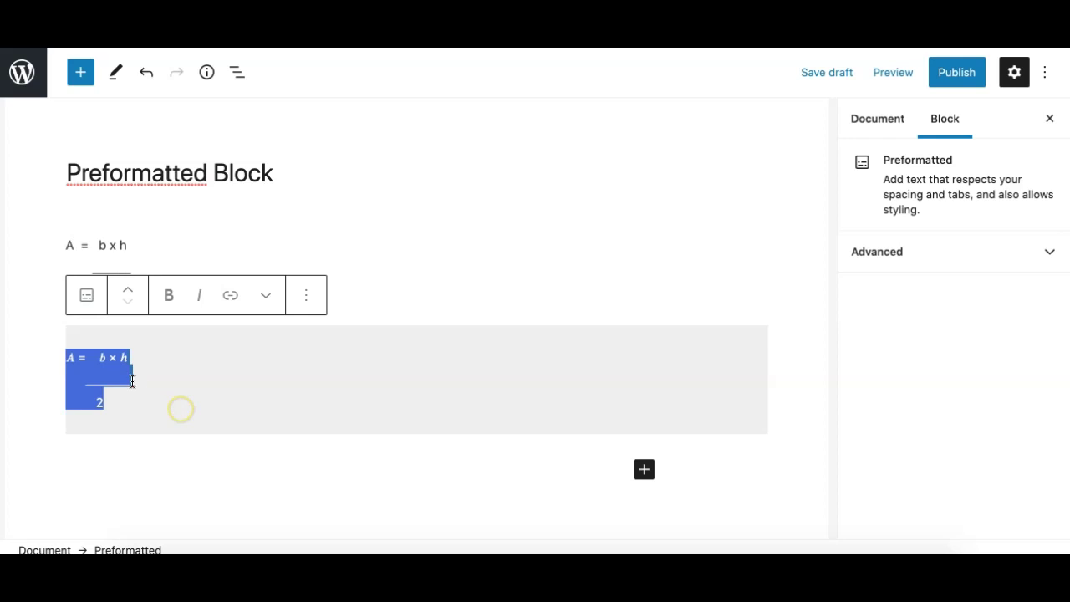
click(179, 406)
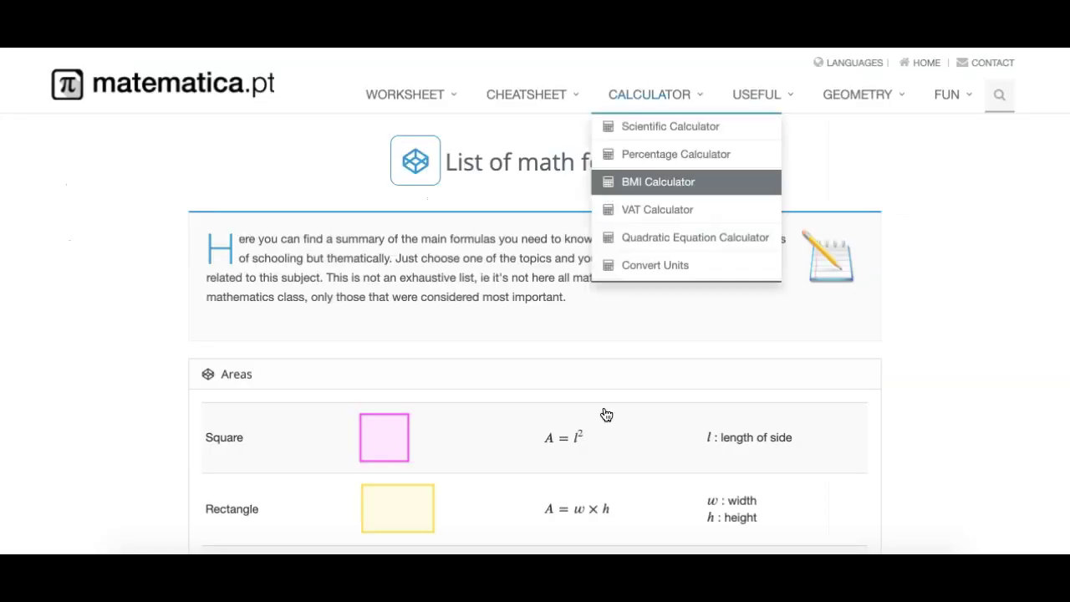
scroll(604, 413, down, 2)
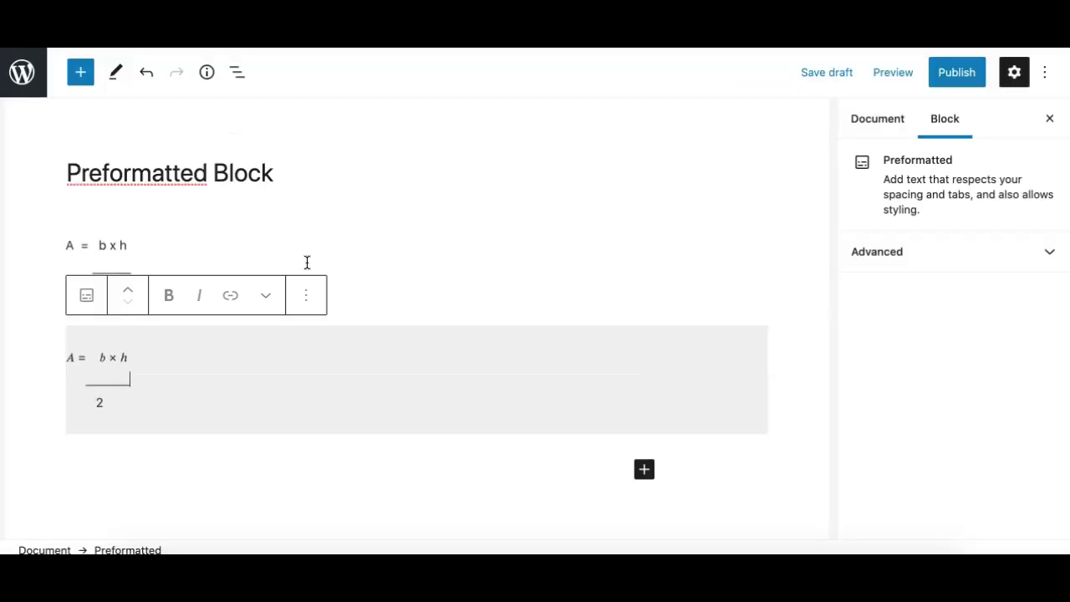
click(32, 399)
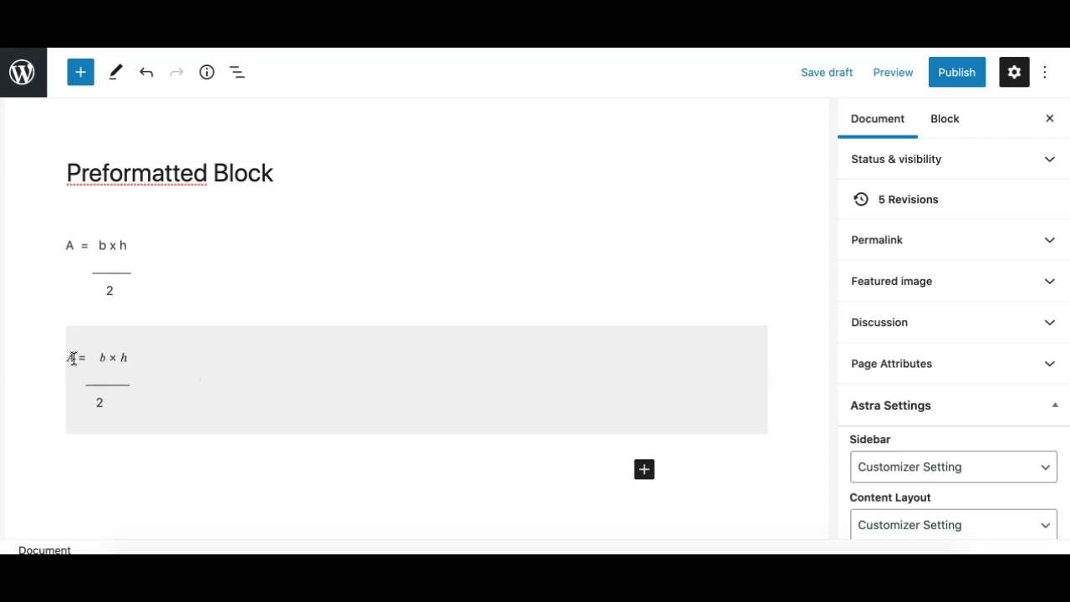
click(81, 358)
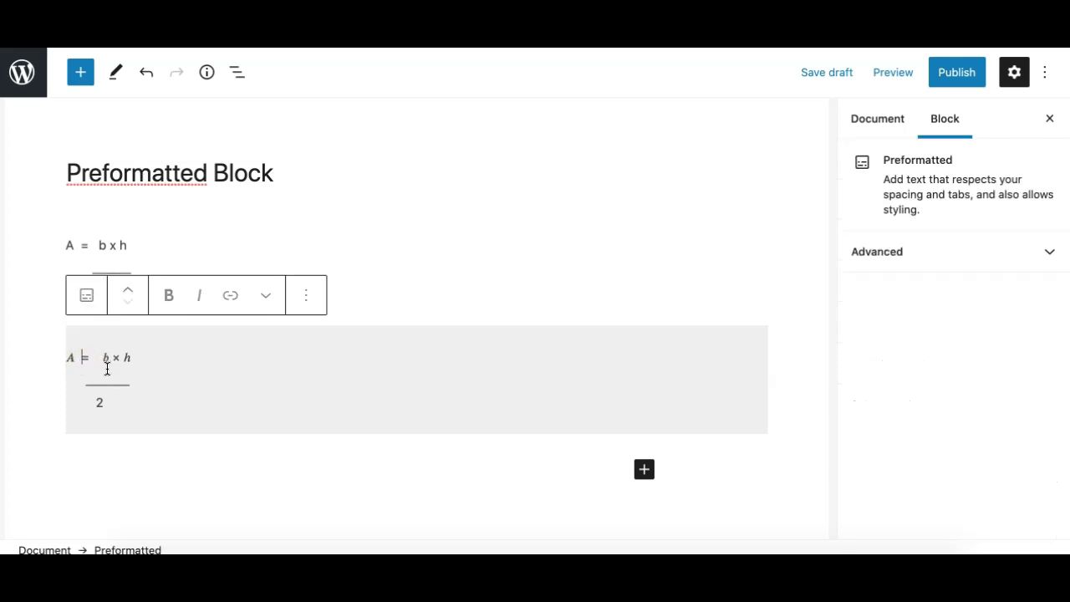
key(Delete)
Compare the plain A = b x h paragraph with the preformatted formula's spacing.
click(158, 251)
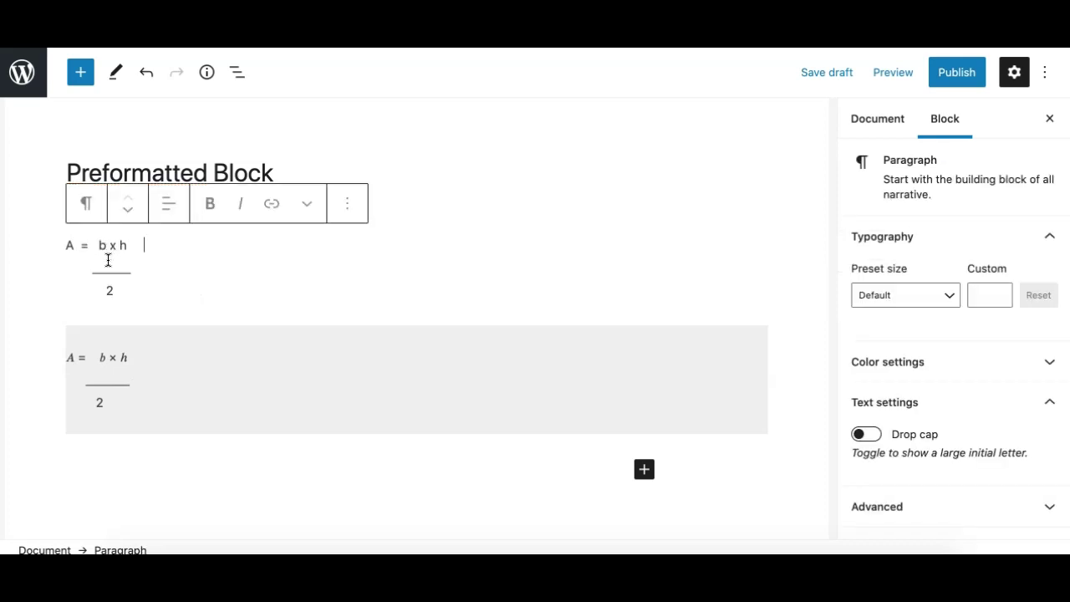
click(120, 276)
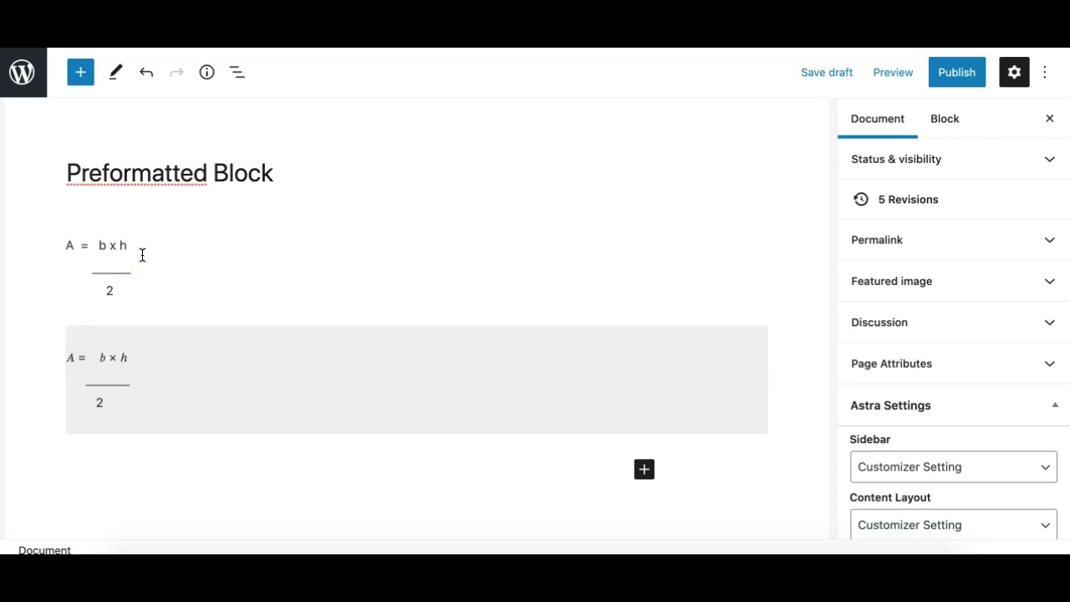
click(140, 249)
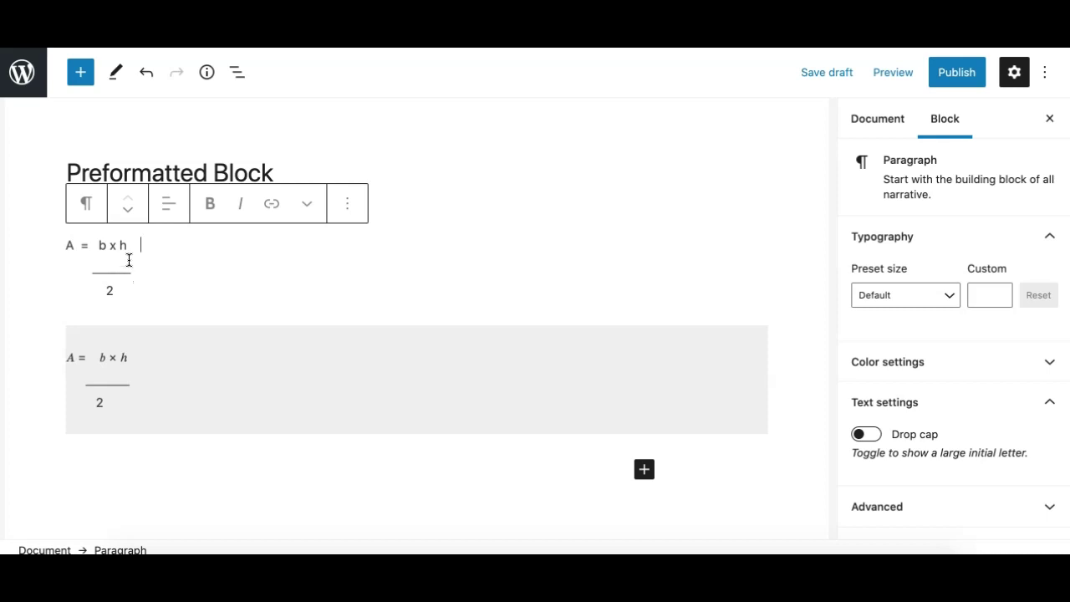
click(238, 72)
click(120, 257)
drag(69, 357, 133, 395)
click(187, 370)
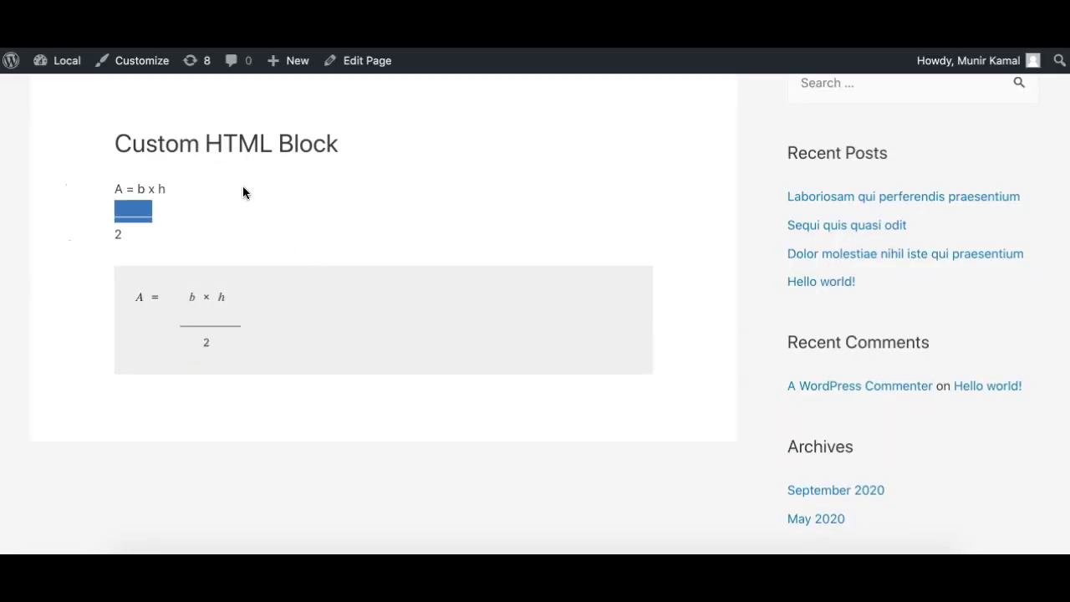
click(243, 192)
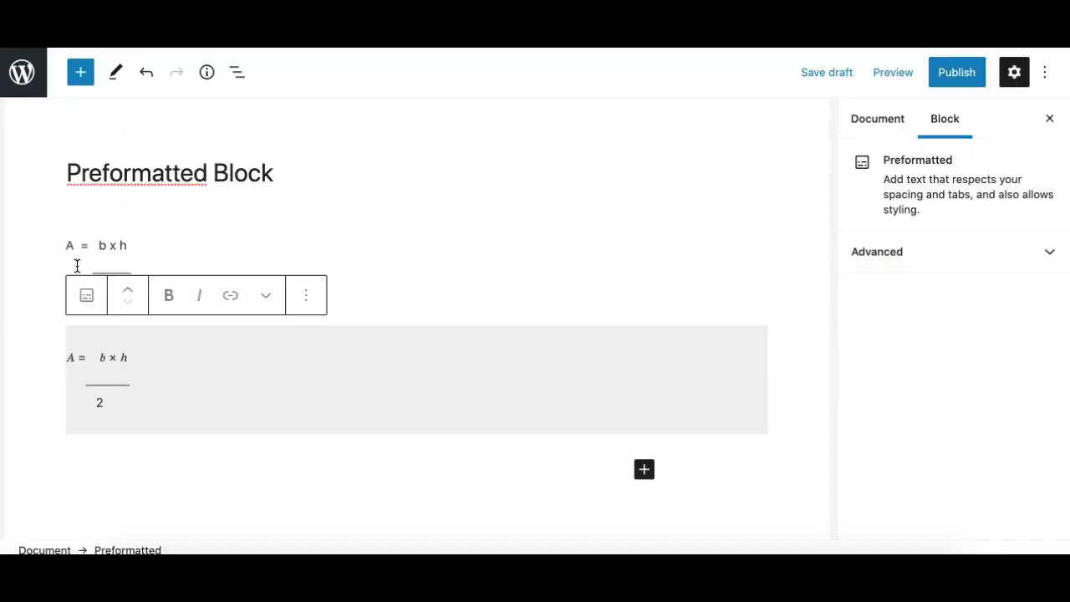
In the editor, highlight the leading spaces before the formula's fraction line.
click(117, 244)
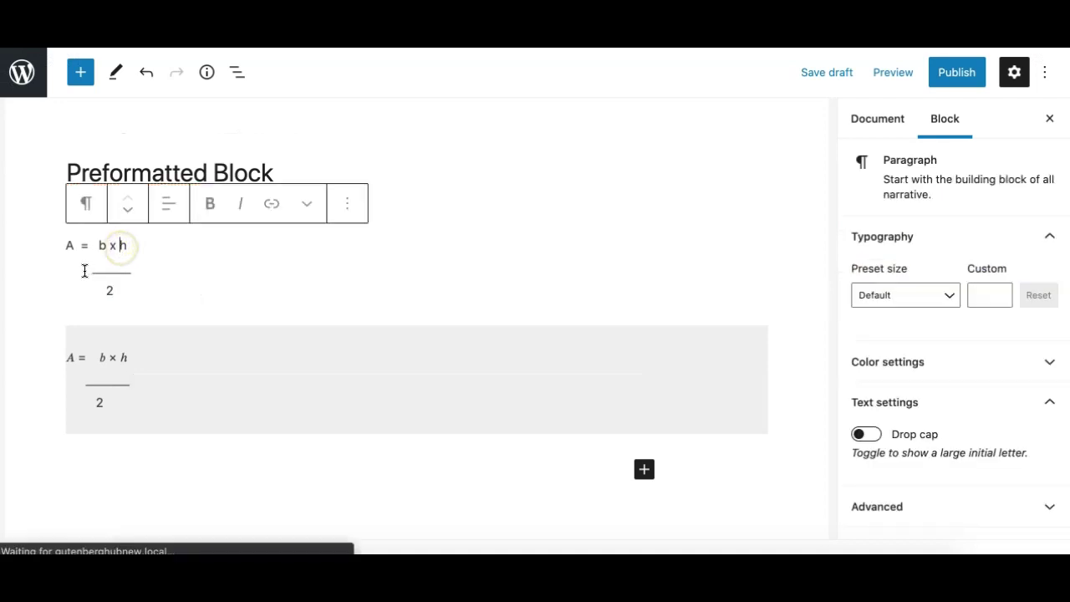
click(58, 276)
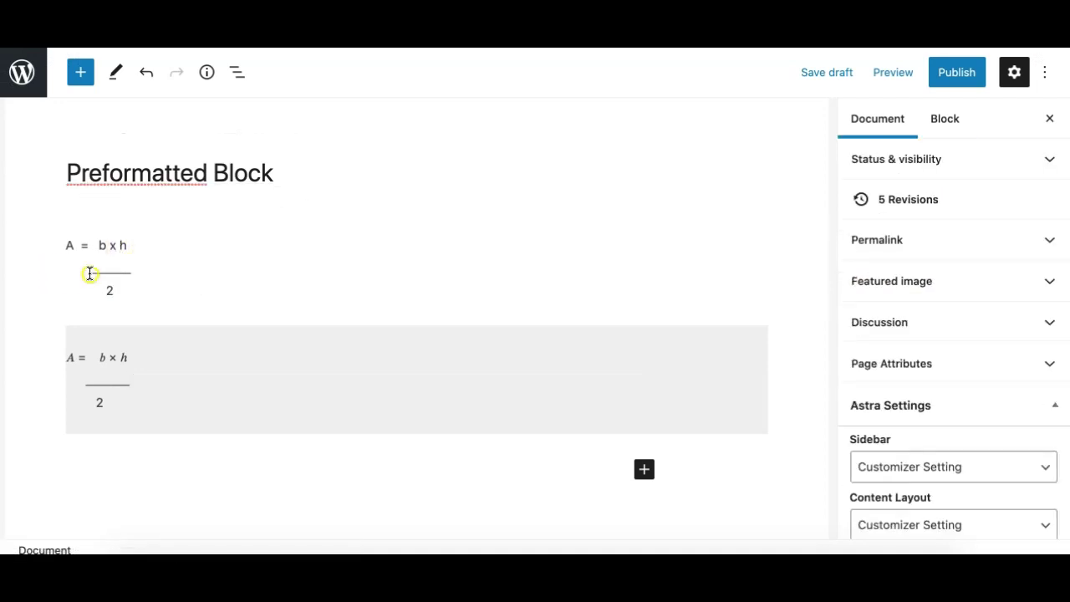
drag(89, 273, 55, 278)
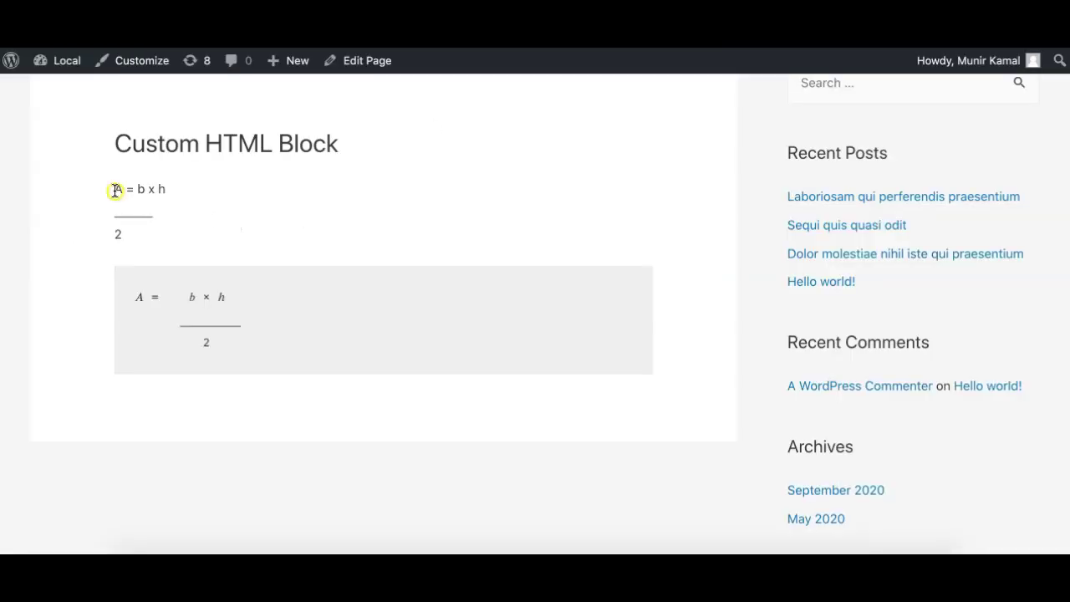
On the live page, select the paragraph formula and its fraction line to check spacing.
drag(112, 188, 162, 220)
click(125, 220)
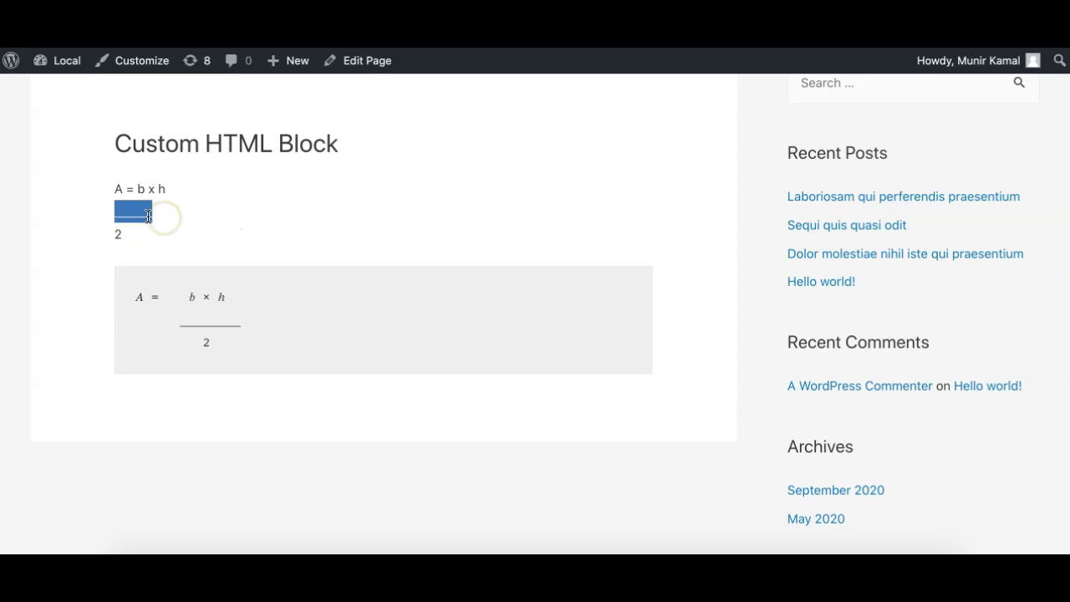
double_click(115, 220)
click(132, 327)
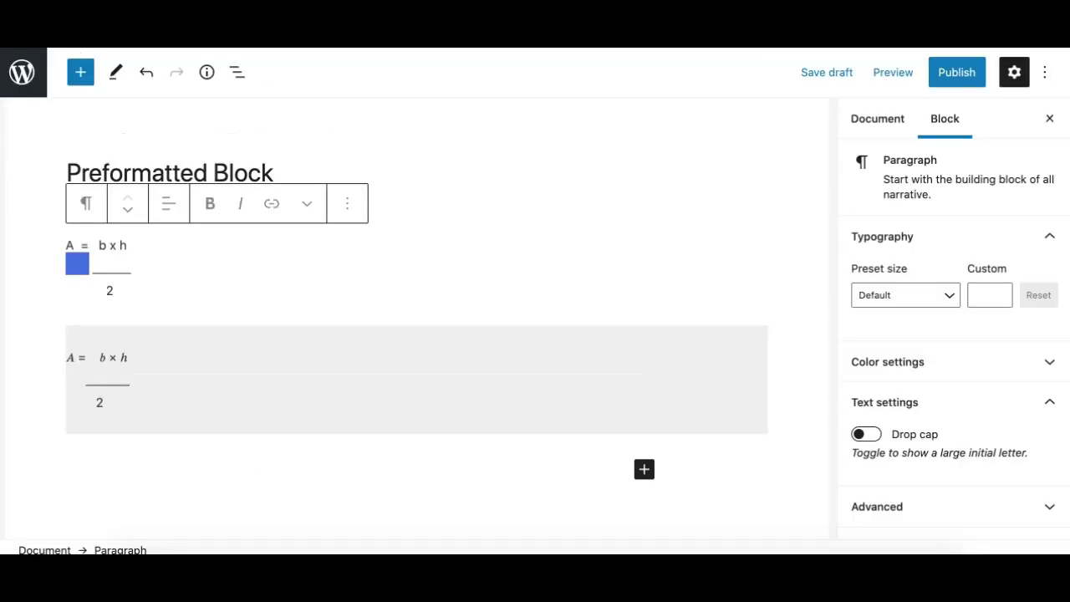
Add a new Preformatted block below the formulas and save it as a reusable block.
click(260, 468)
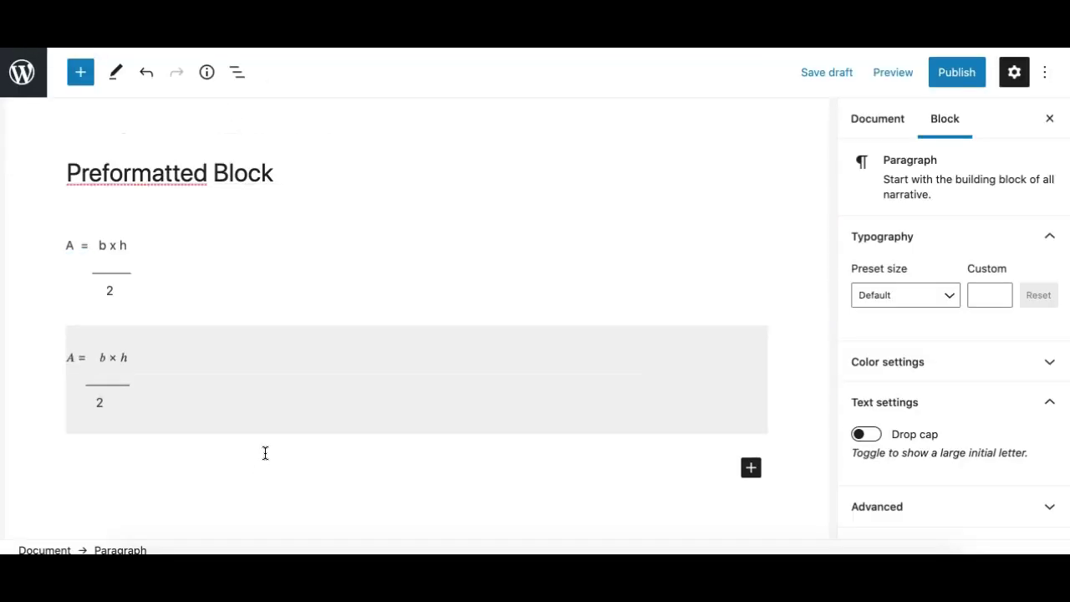
scroll(262, 450, down, 1)
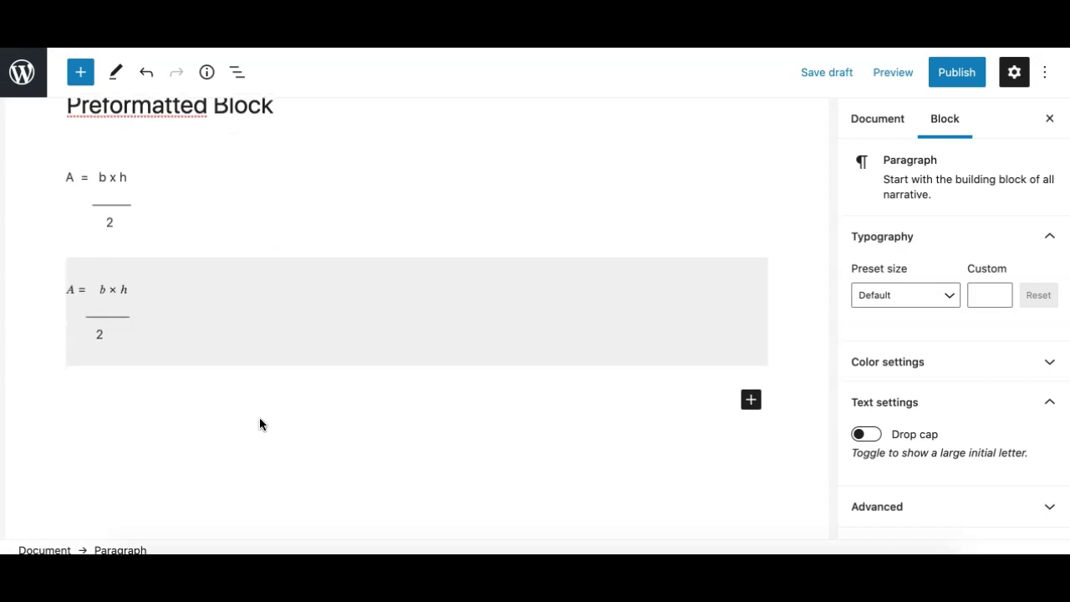
click(81, 75)
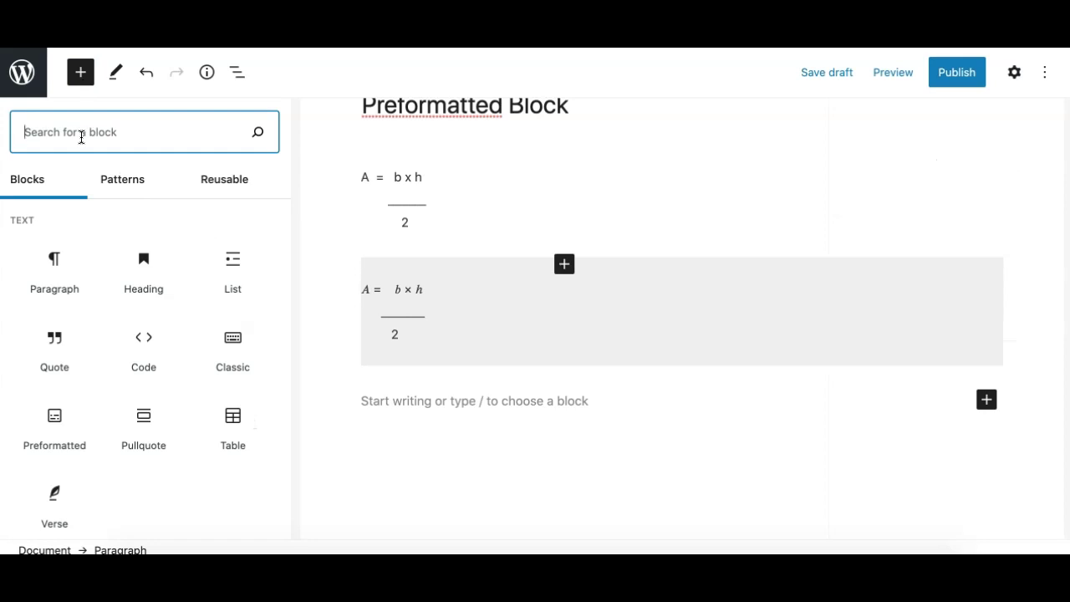
text(pref)
drag(52, 266, 370, 420)
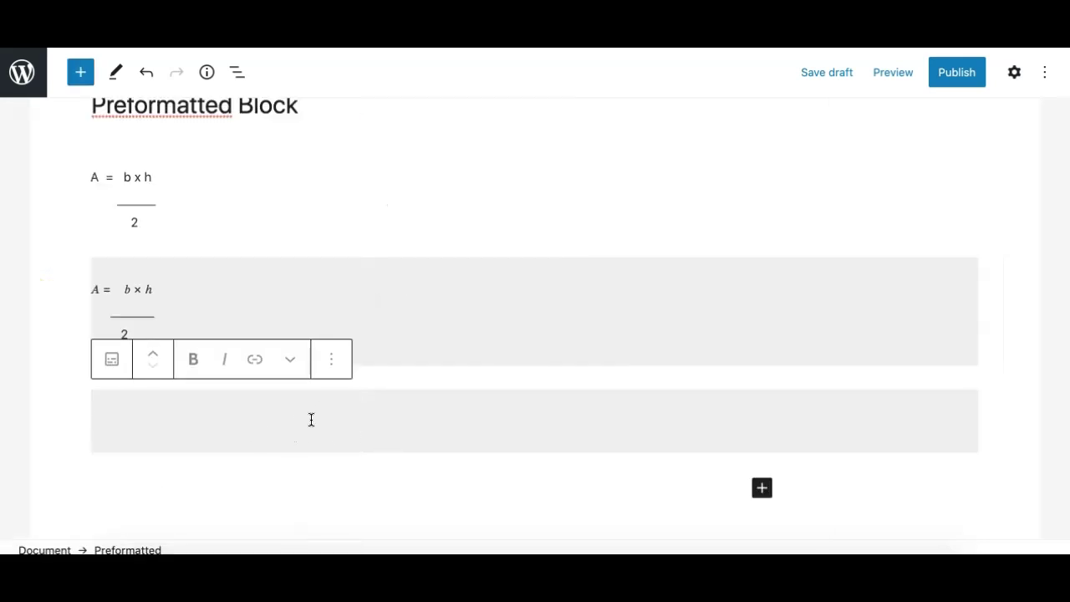
click(331, 359)
click(352, 301)
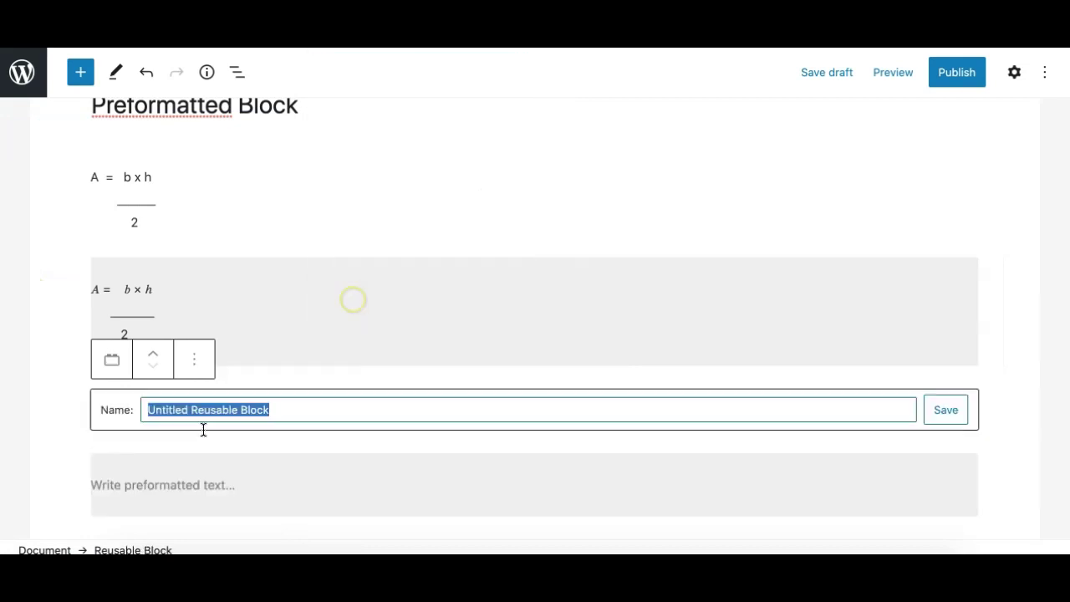
click(194, 359)
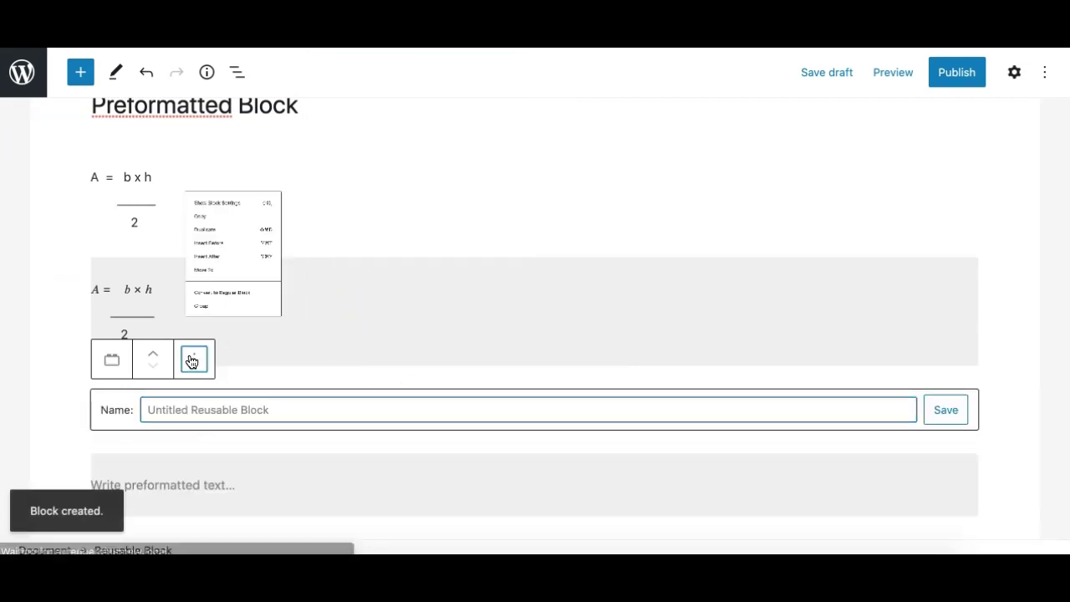
Remove the reusable formula block, leaving the remaining formula deselected.
scroll(239, 306, down, 1)
click(241, 303)
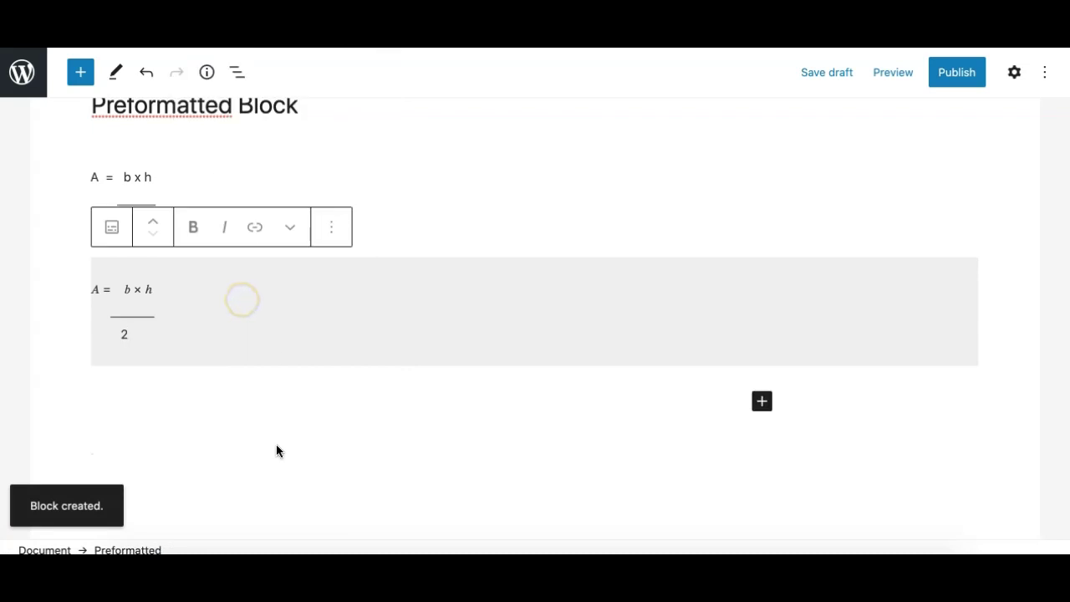
click(280, 347)
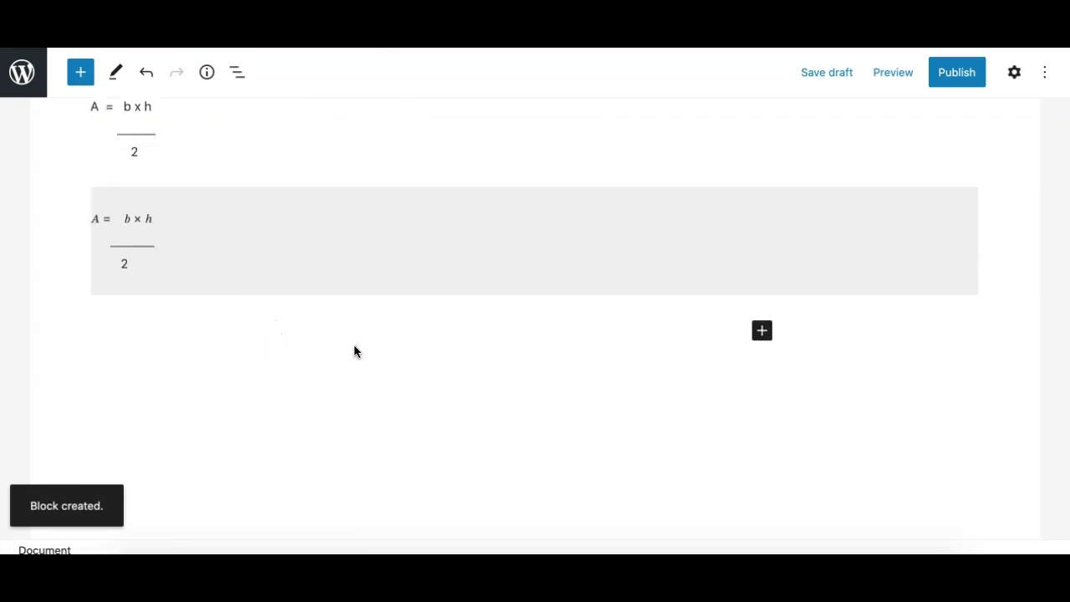
click(418, 355)
text(/)
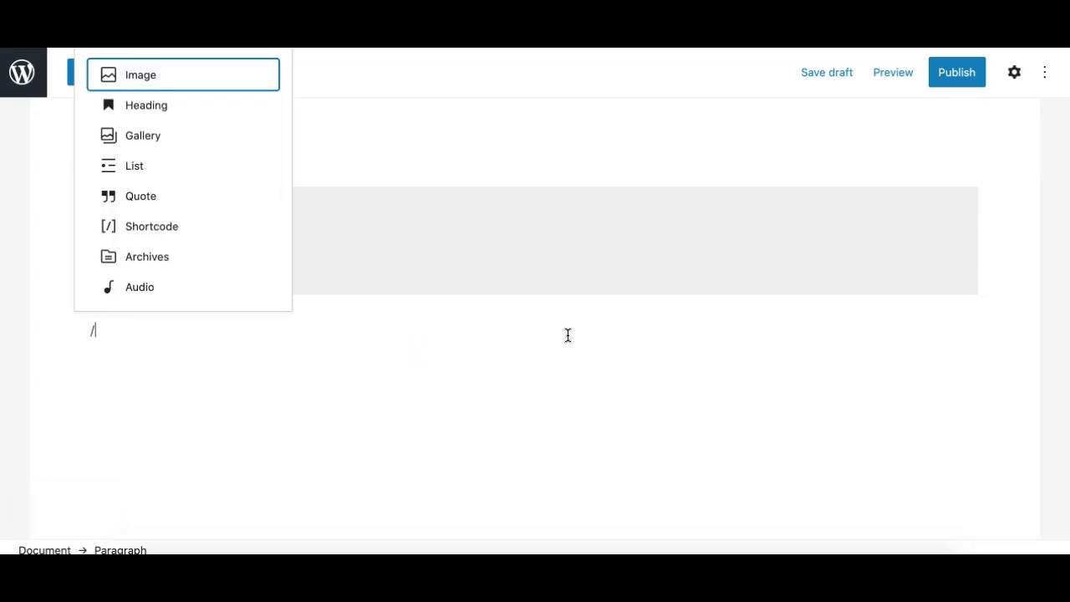
text(pre)
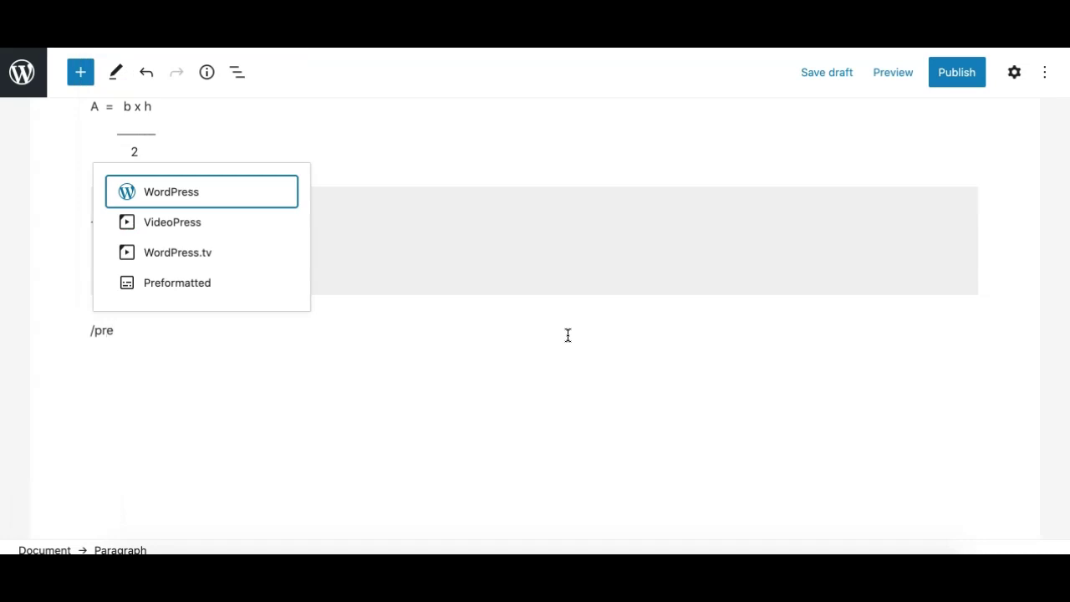
text(f)
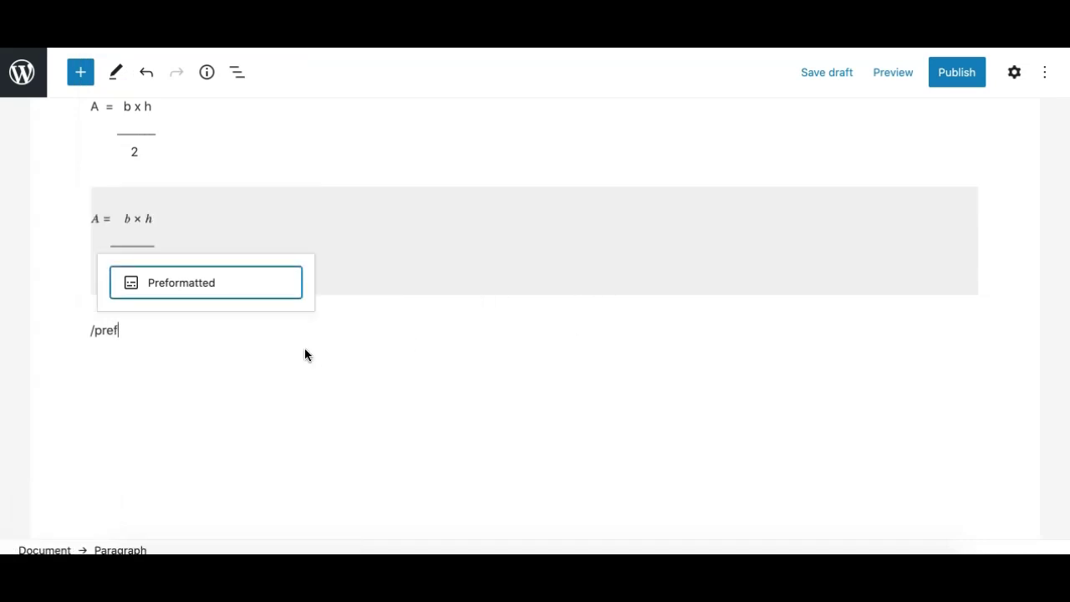
click(181, 285)
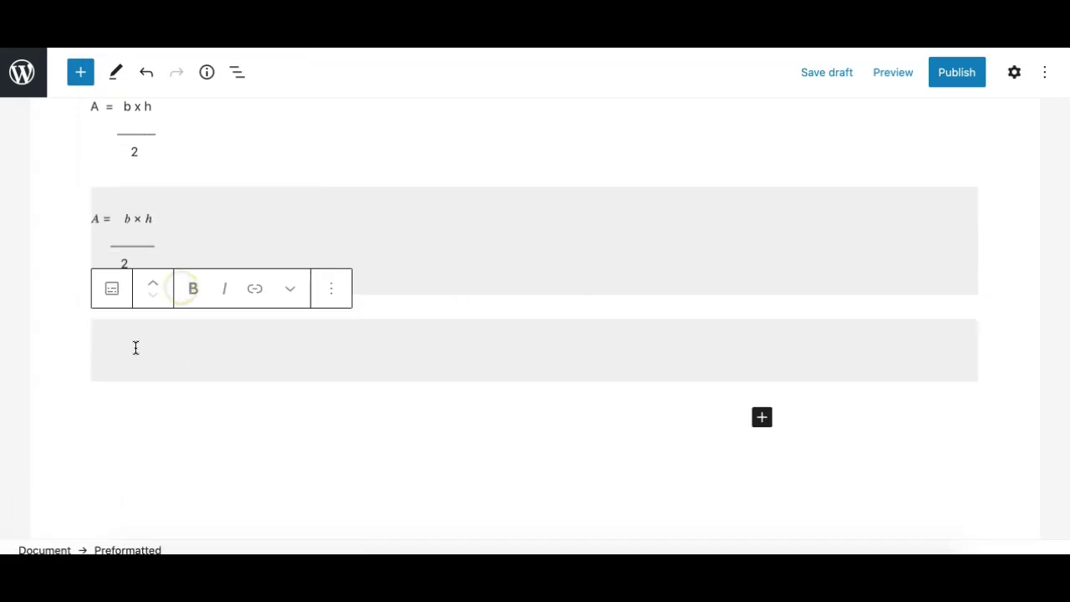
click(335, 292)
scroll(347, 500, down, 3)
click(355, 533)
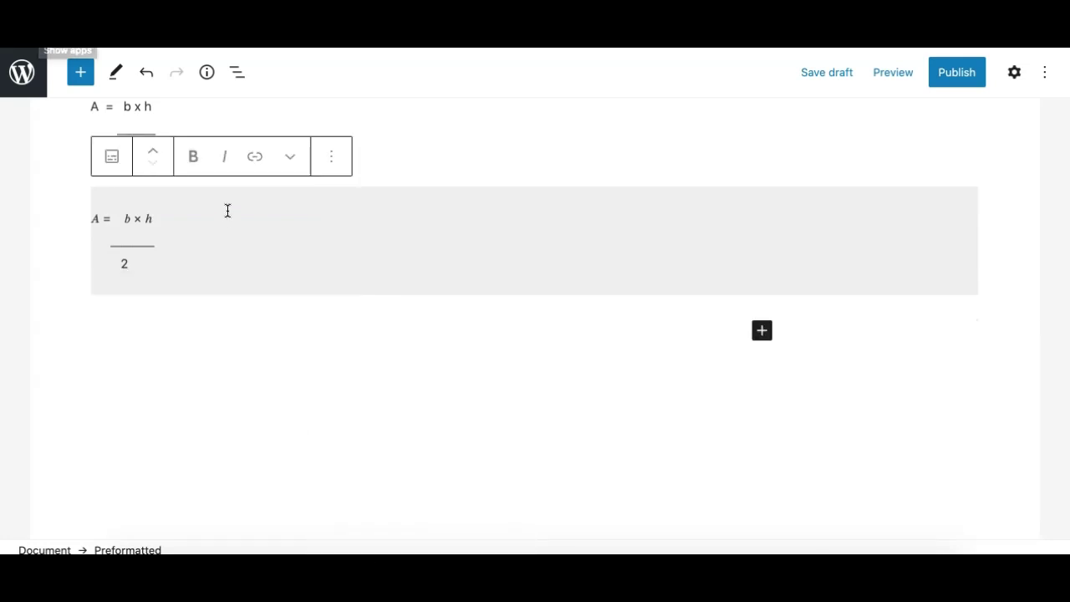
click(116, 163)
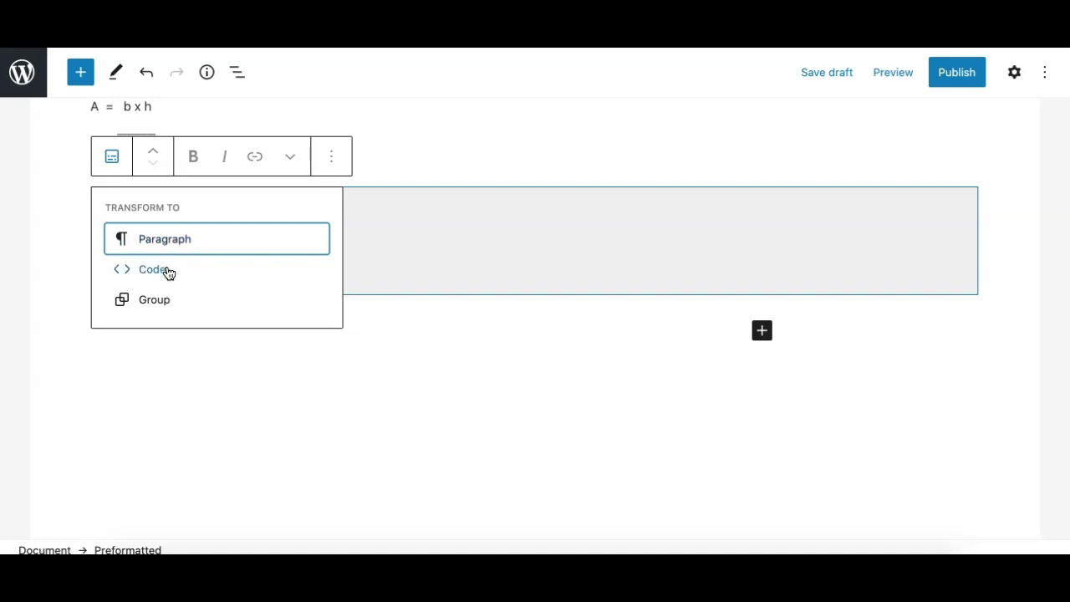
click(166, 270)
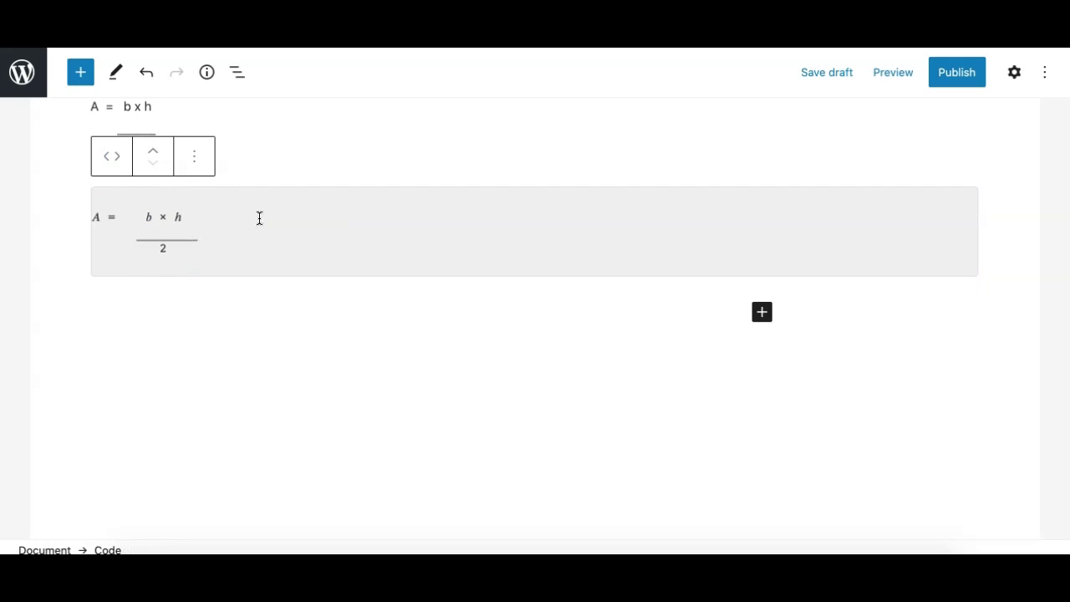
click(815, 75)
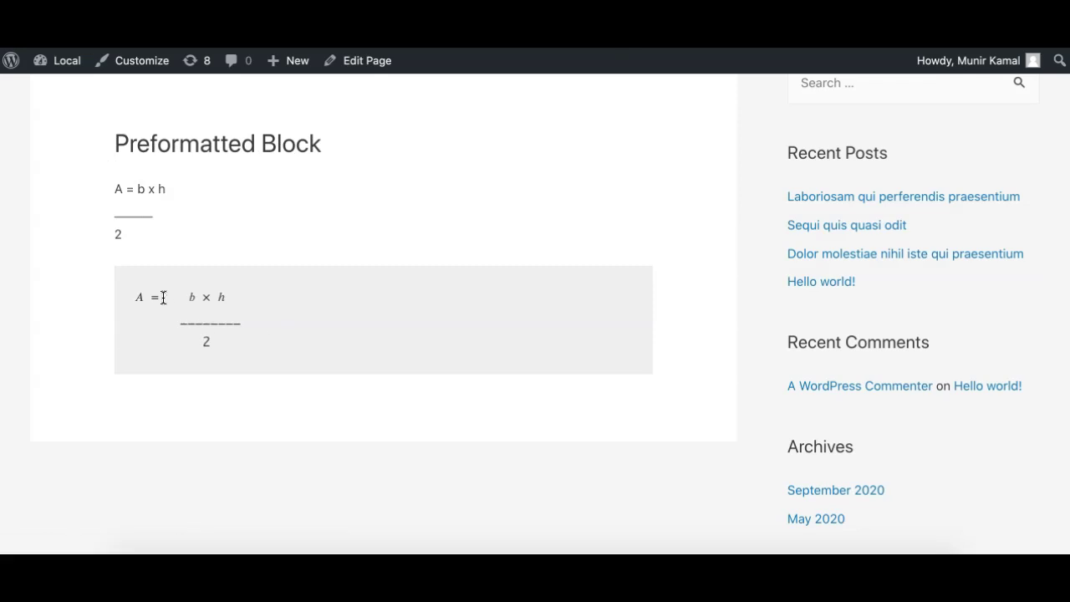
drag(147, 296, 267, 329)
click(273, 346)
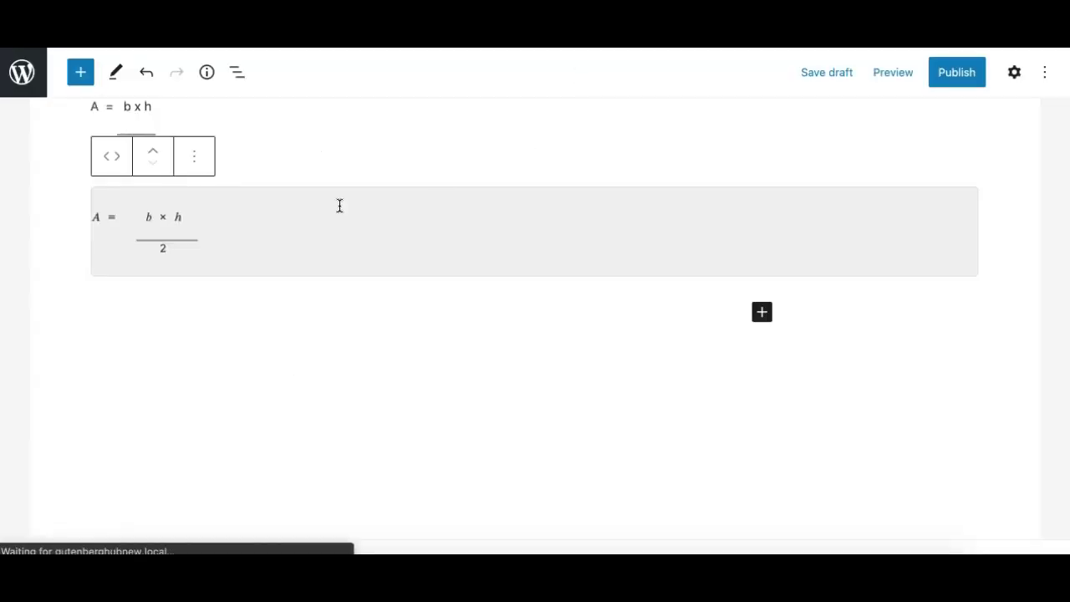
click(207, 208)
click(112, 161)
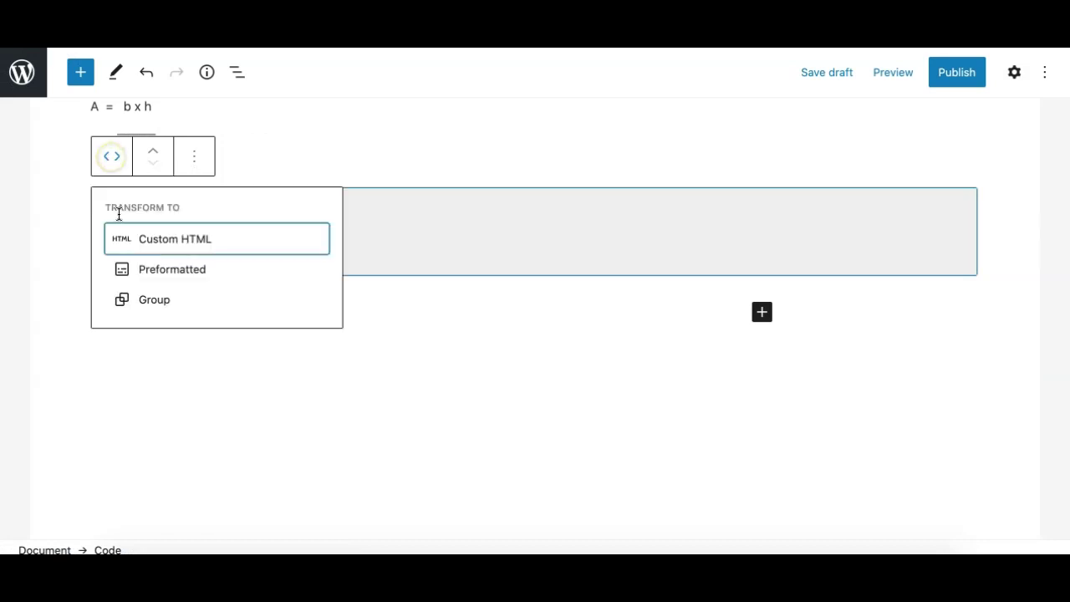
click(159, 272)
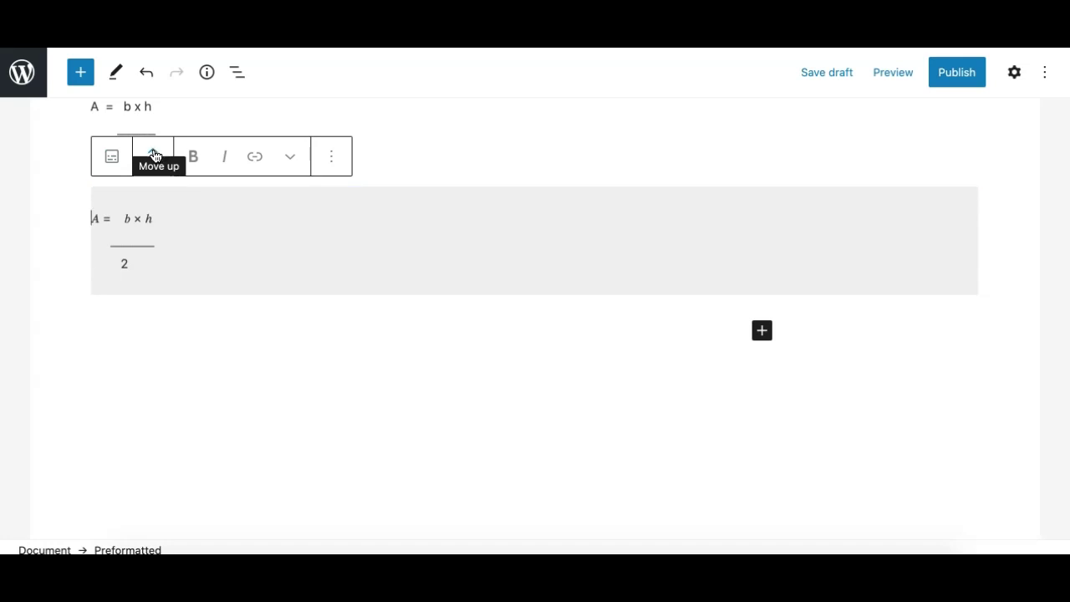
click(155, 156)
click(149, 167)
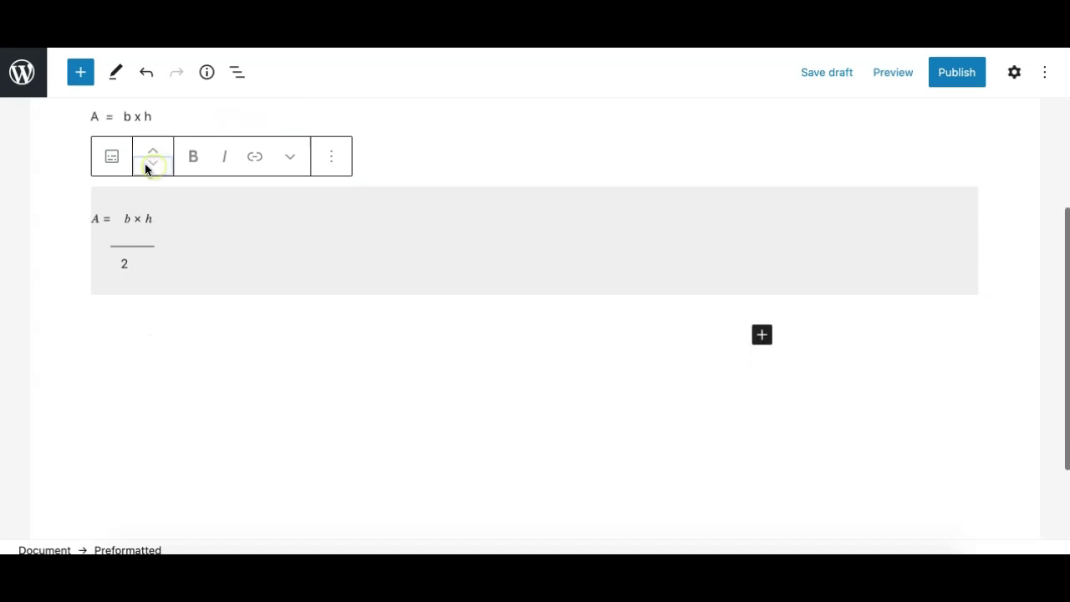
drag(144, 169, 231, 221)
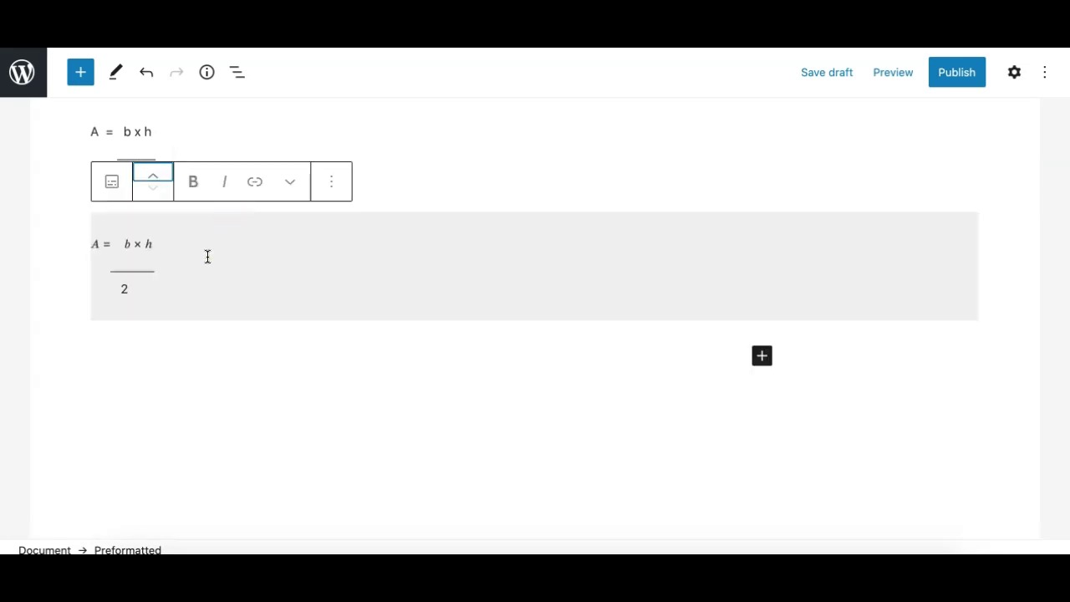
click(185, 253)
drag(159, 260, 93, 260)
click(192, 201)
click(193, 200)
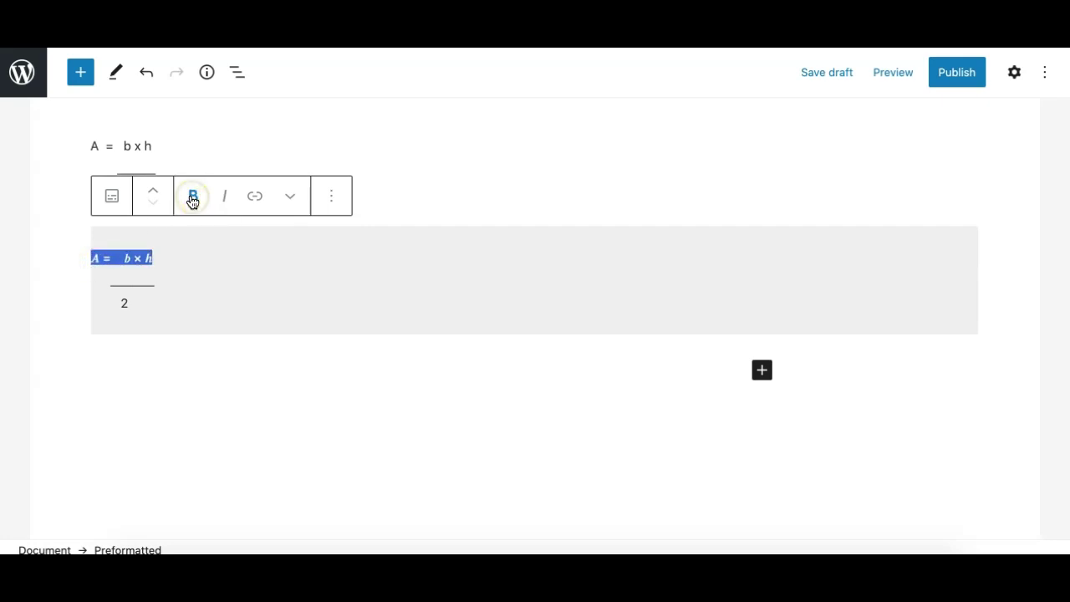
click(227, 199)
click(228, 199)
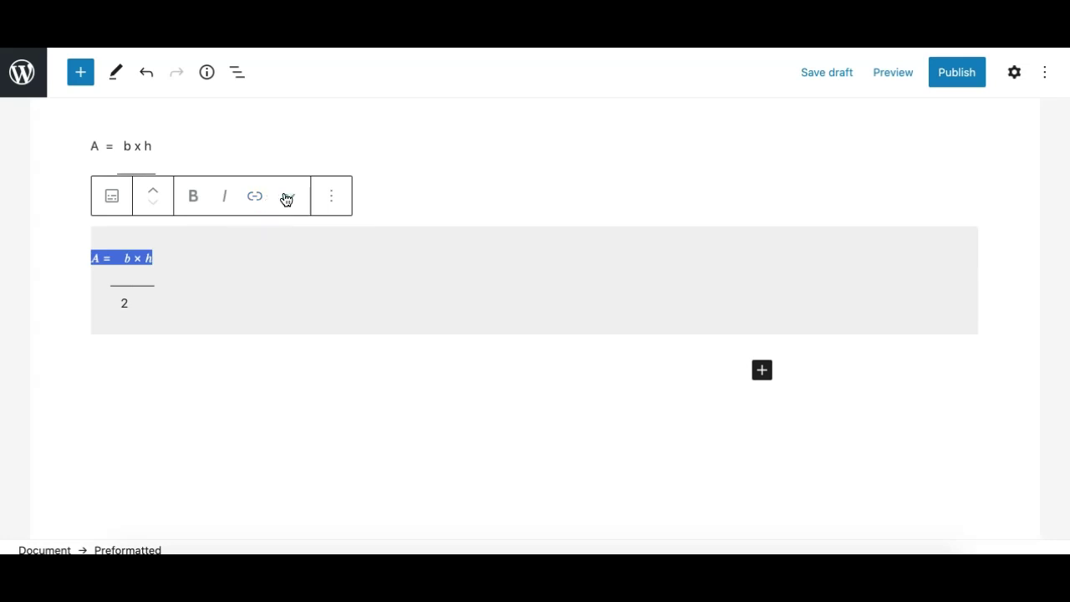
click(291, 198)
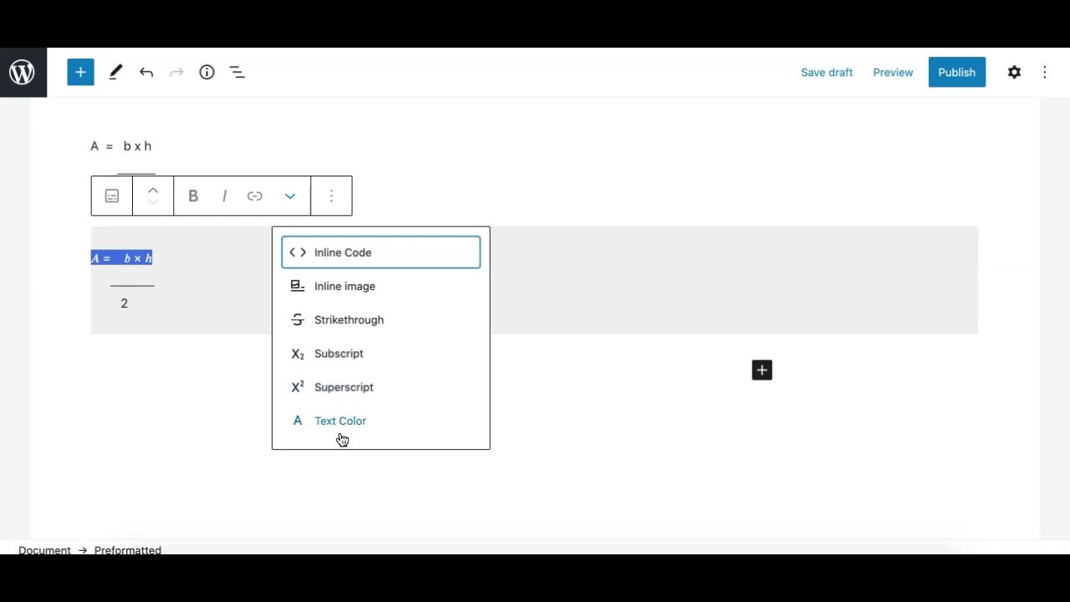
click(228, 296)
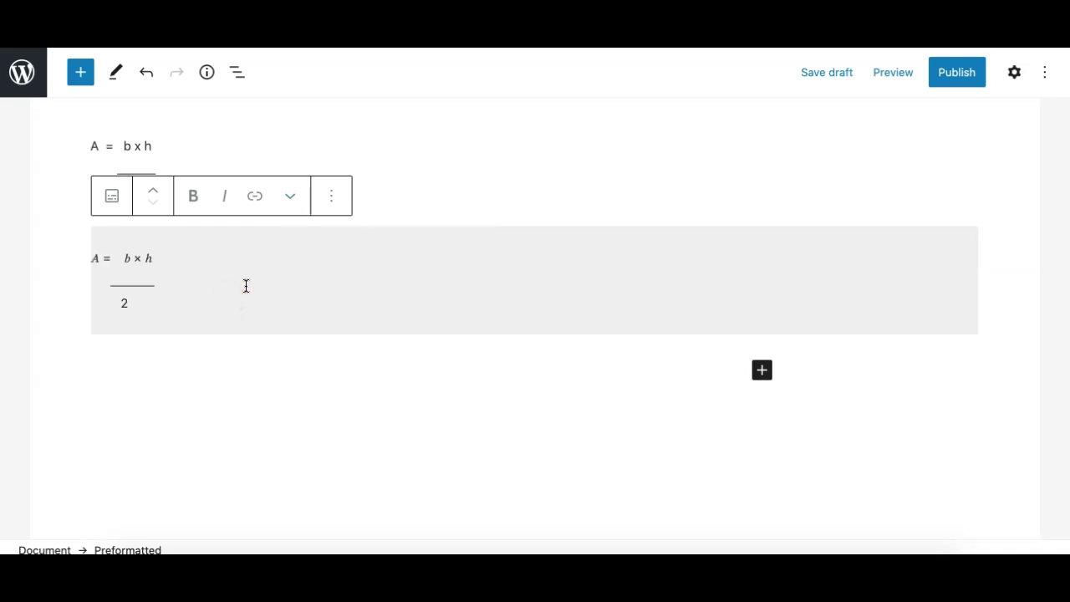
scroll(246, 286, up, 3)
scroll(246, 286, down, 2)
scroll(246, 286, up, 1)
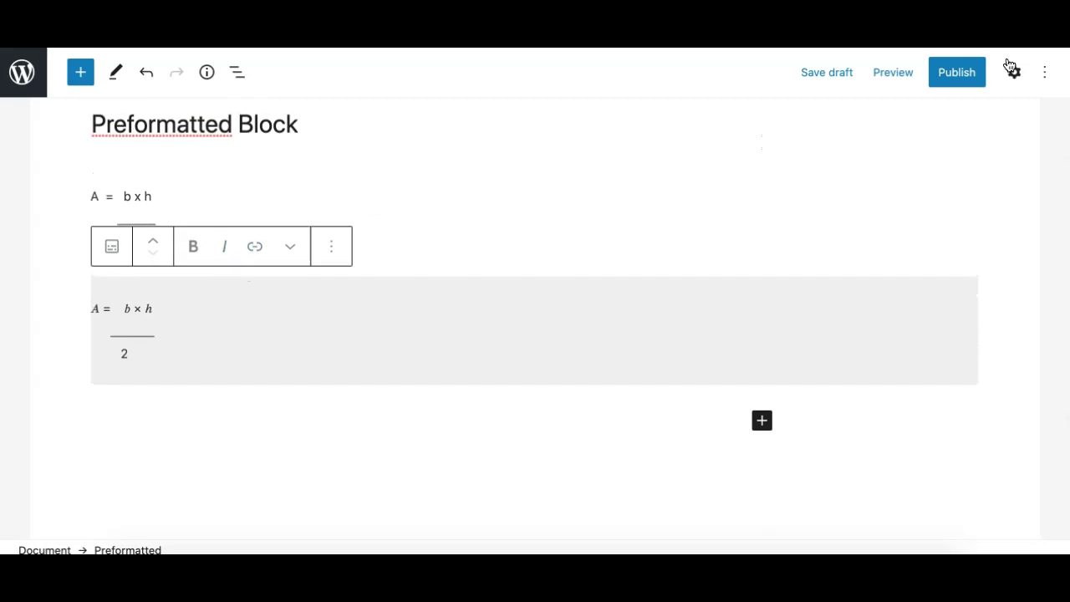
Show the settings sidebar and delete the spaces before the grey formula's fraction line.
click(1014, 72)
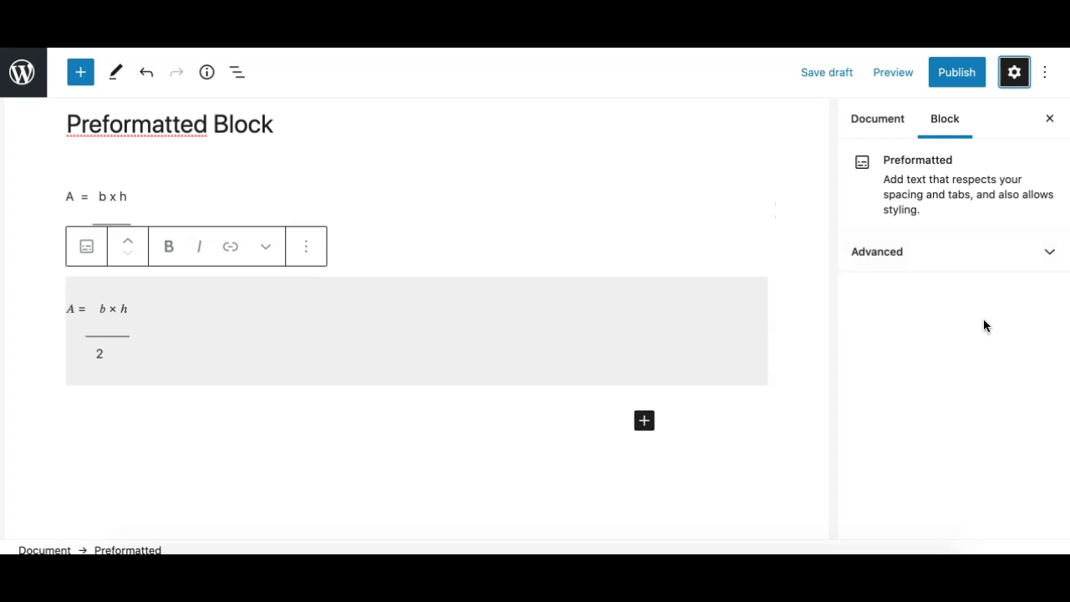
click(920, 307)
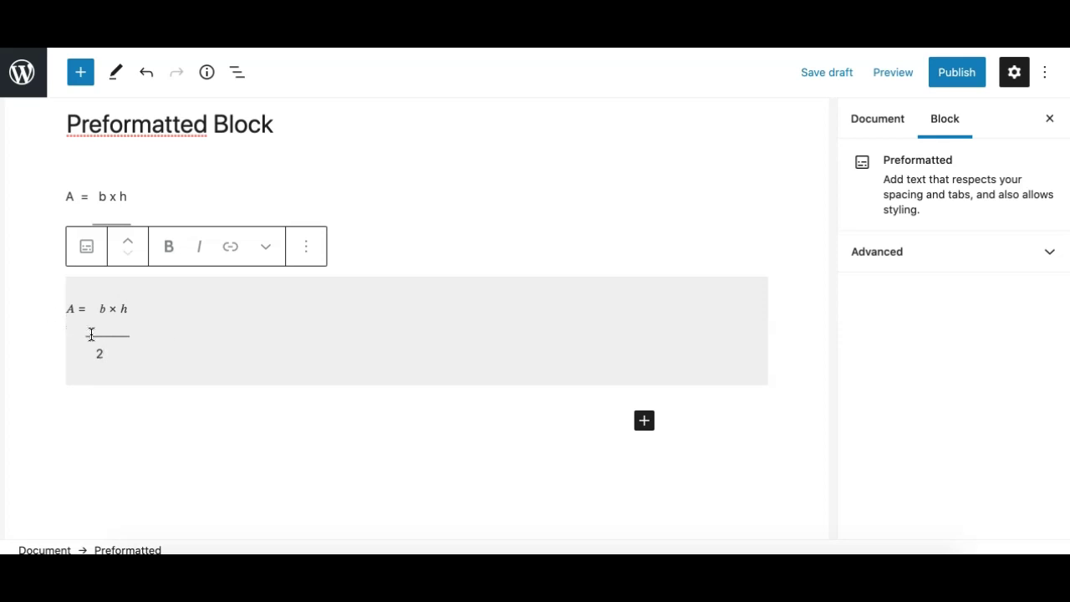
mouse_move(83, 336)
mouse_down()
mouse_move(53, 337)
mouse_move(72, 346)
mouse_move(67, 332)
mouse_up()
key(BackSpace)
Save the draft and select the fraction row on the live page to check it.
click(813, 68)
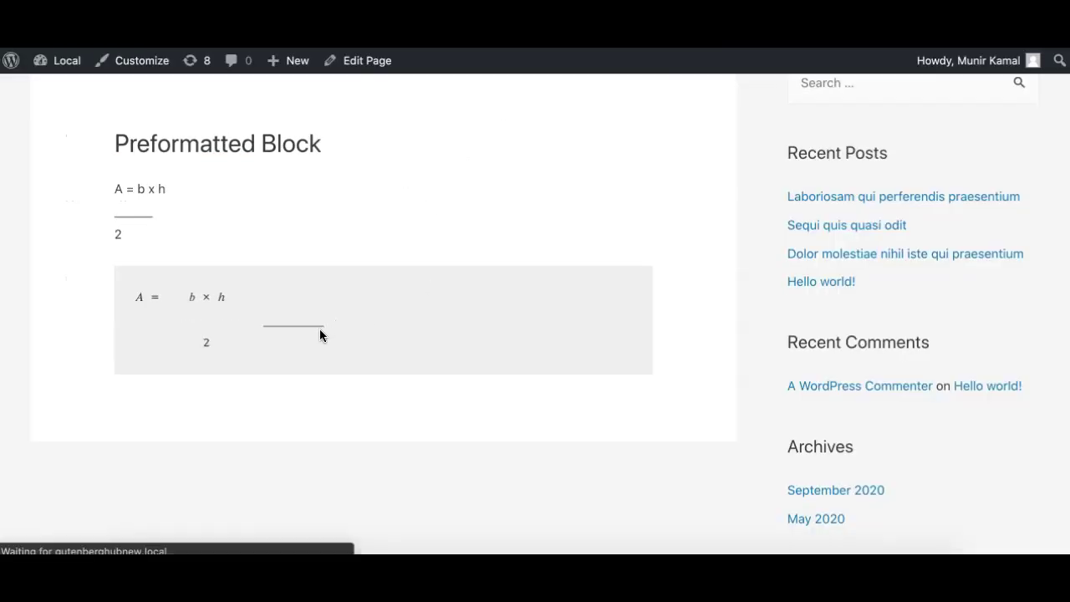
drag(272, 326, 71, 324)
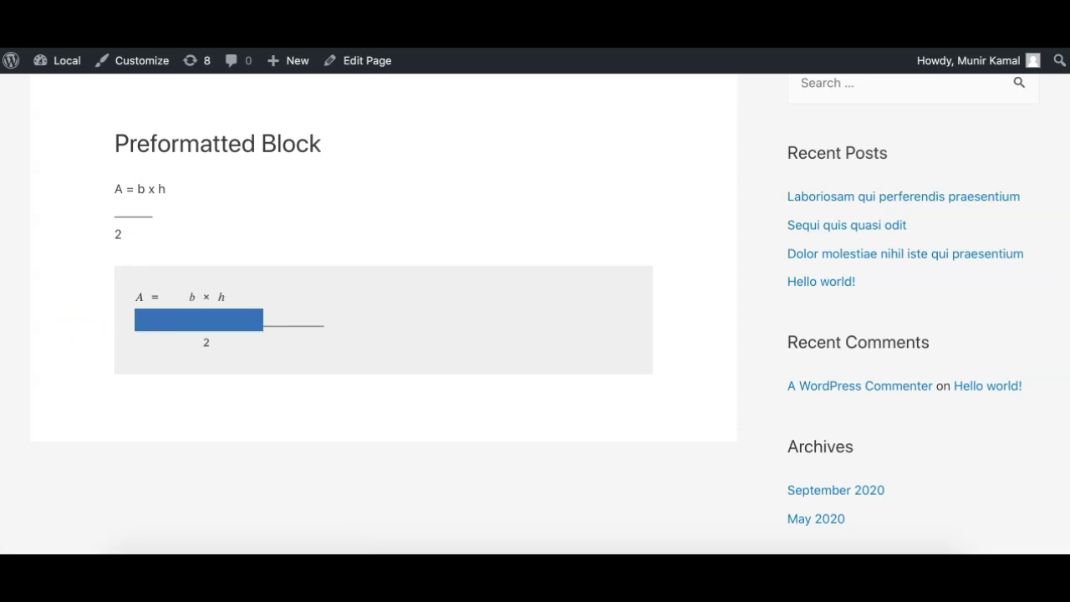